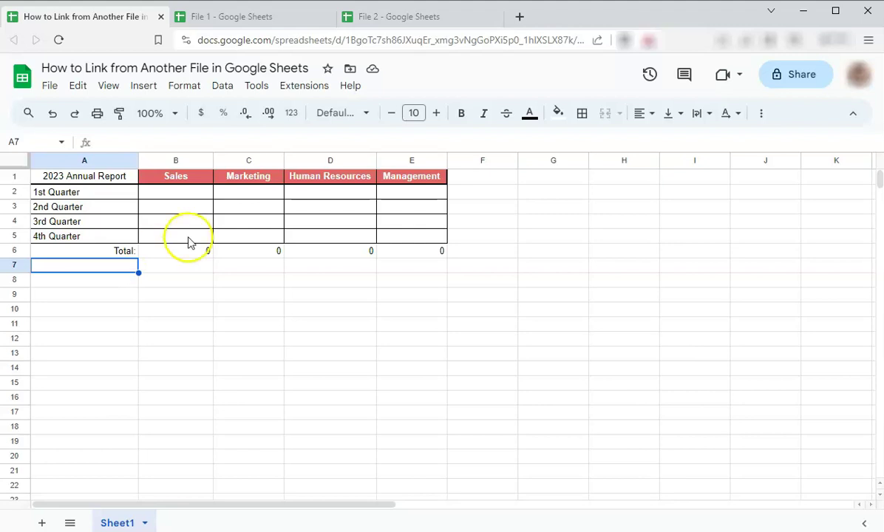
Step: Look over the File 1 and File 2 spreadsheets and return to the annual report file
left_click(213, 20)
left_click(381, 16)
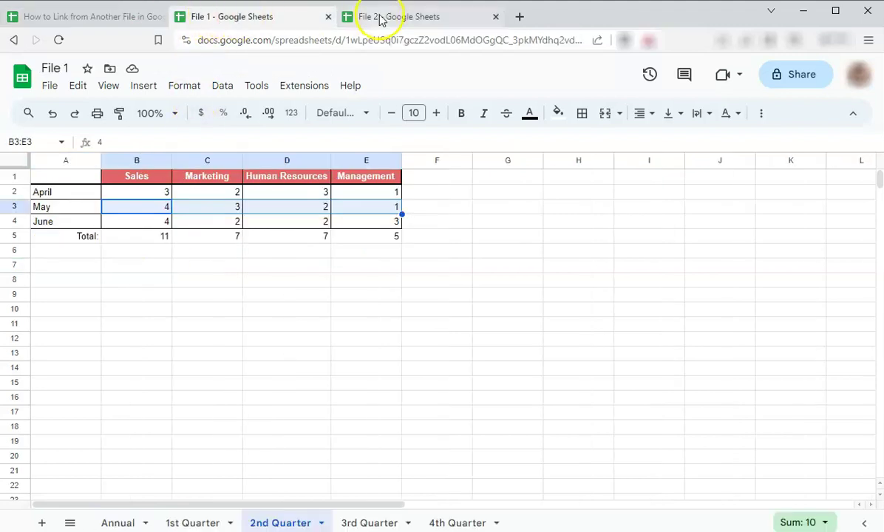
left_click(97, 21)
Step: Begin an IMPORTRANGE formula in the 1st Quarter Sales cell B2, up to the opening quotation mark of its first argument
left_click(145, 198)
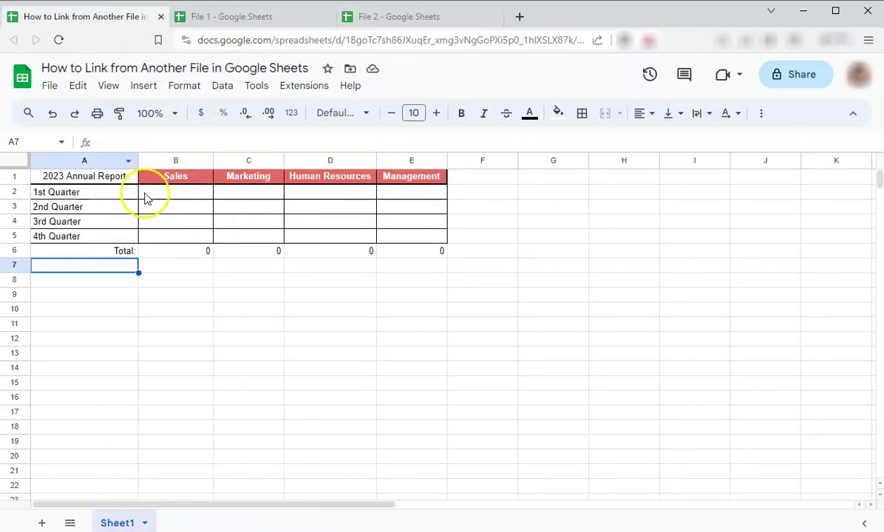
left_click(170, 198)
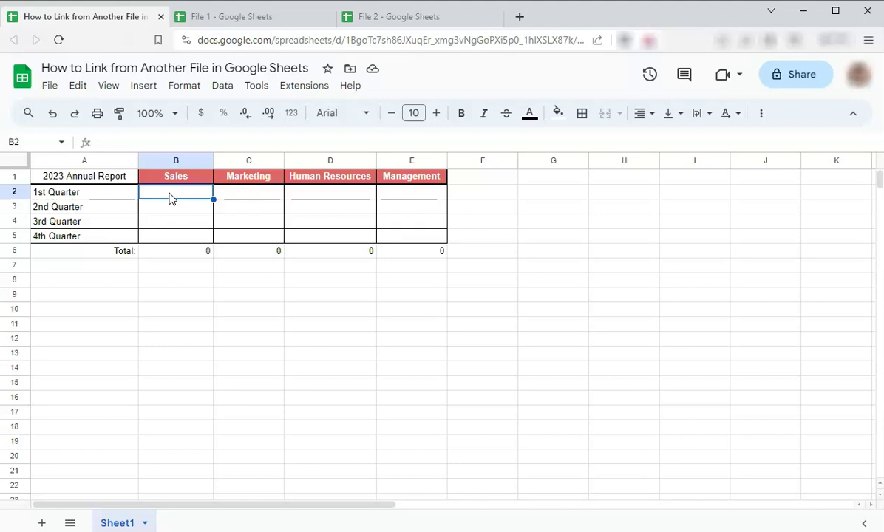
type("=")
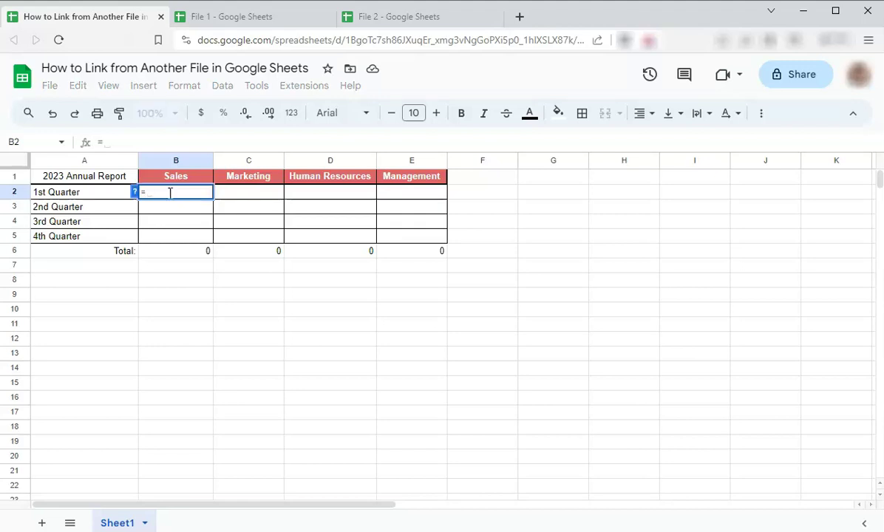
type("import")
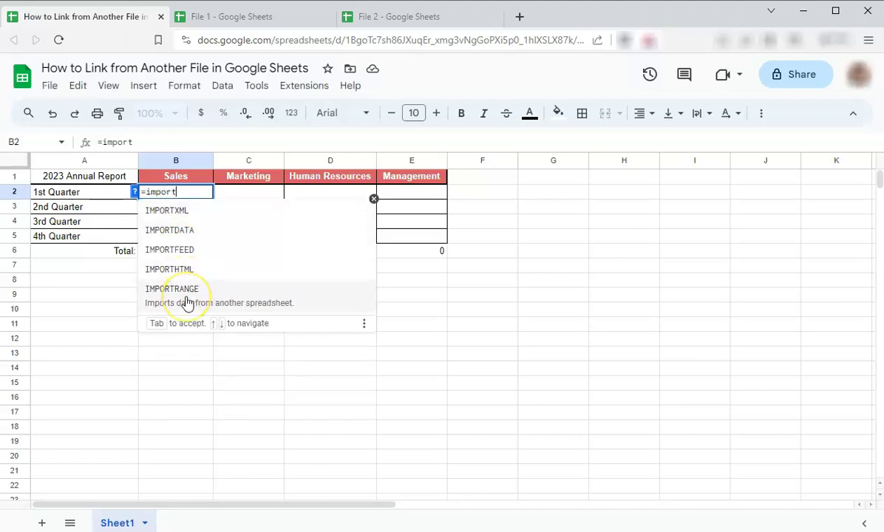
left_click(187, 302)
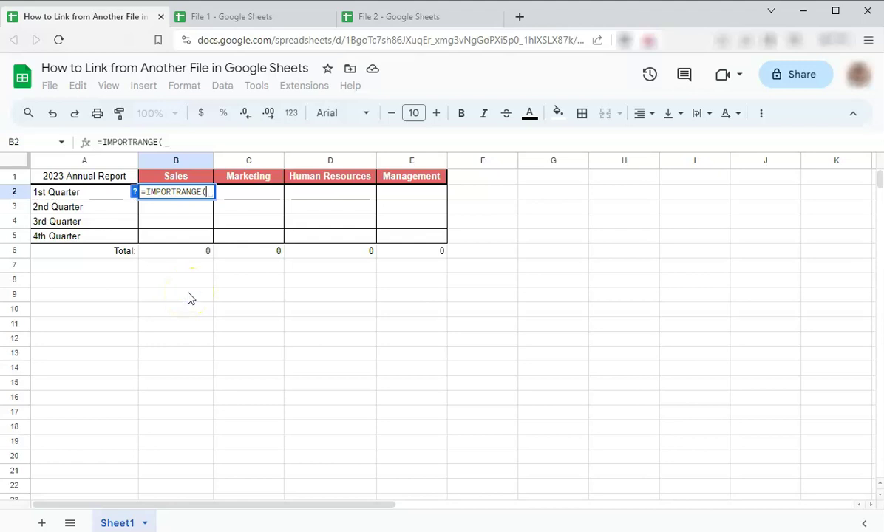
type("\"")
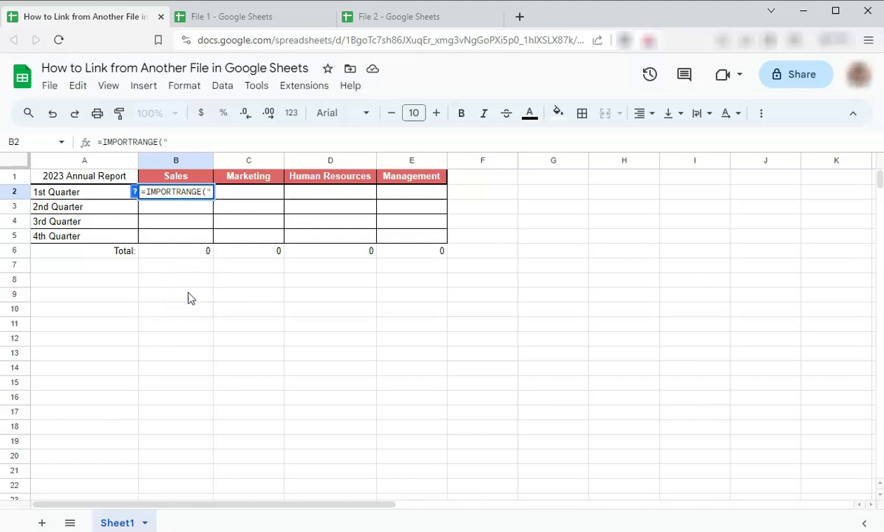
Step: Copy File 1's web address into the B2 formula as the first argument, closing it with a quotation mark and a comma
left_click(200, 233)
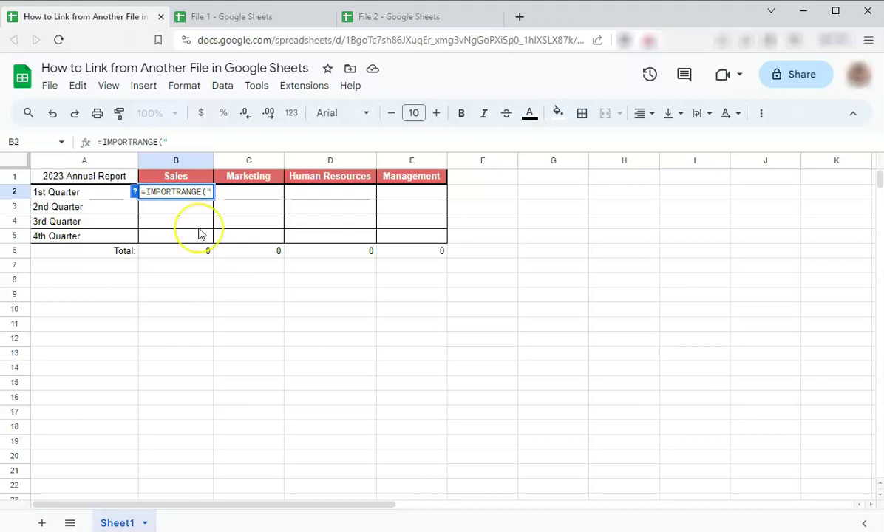
left_click(213, 17)
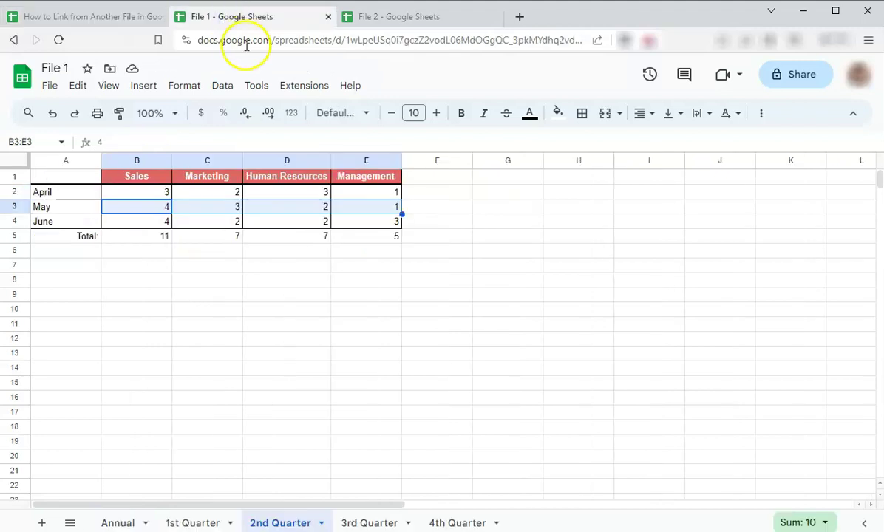
left_click(246, 40)
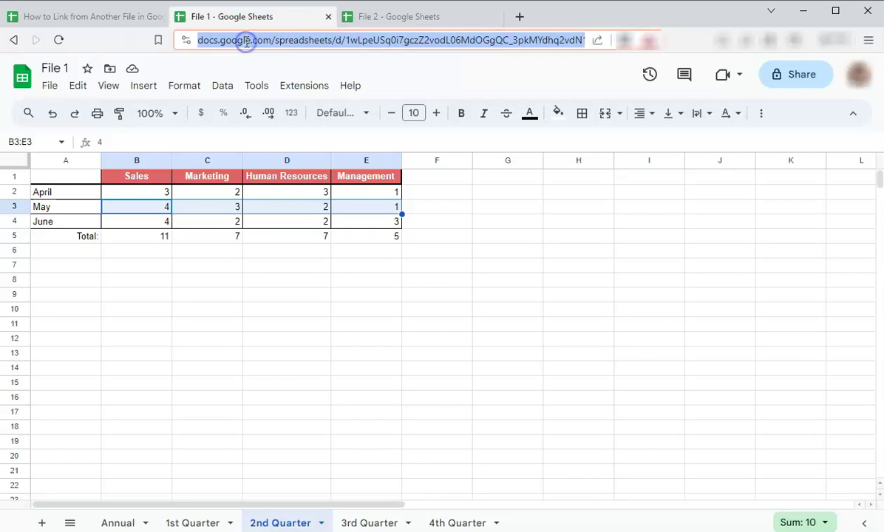
right_click(244, 41)
left_click(279, 109)
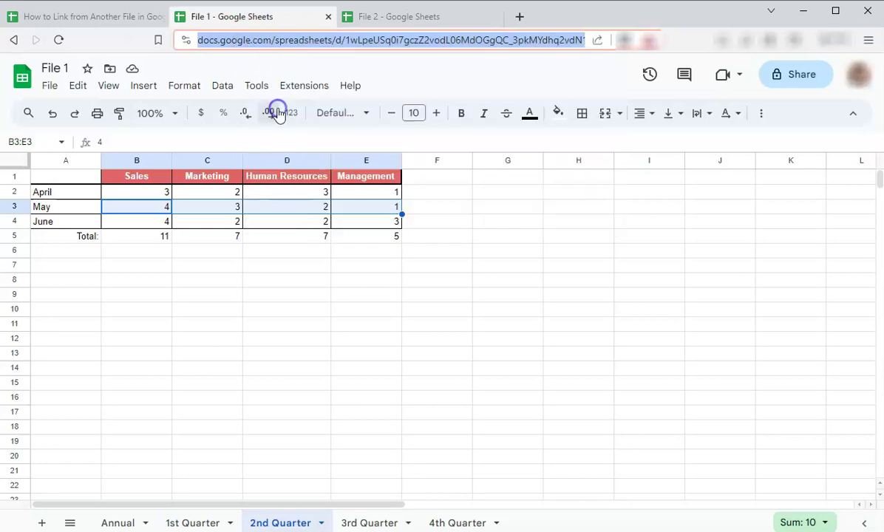
left_click(122, 17)
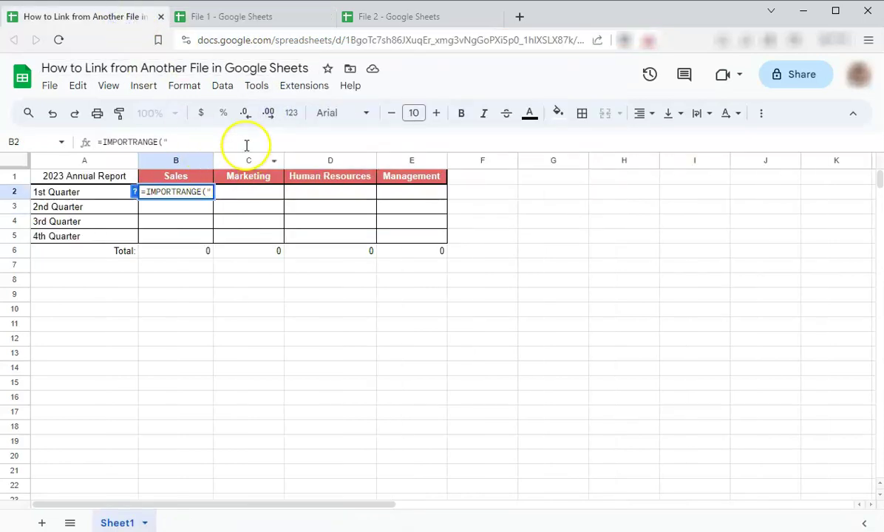
left_click(215, 142)
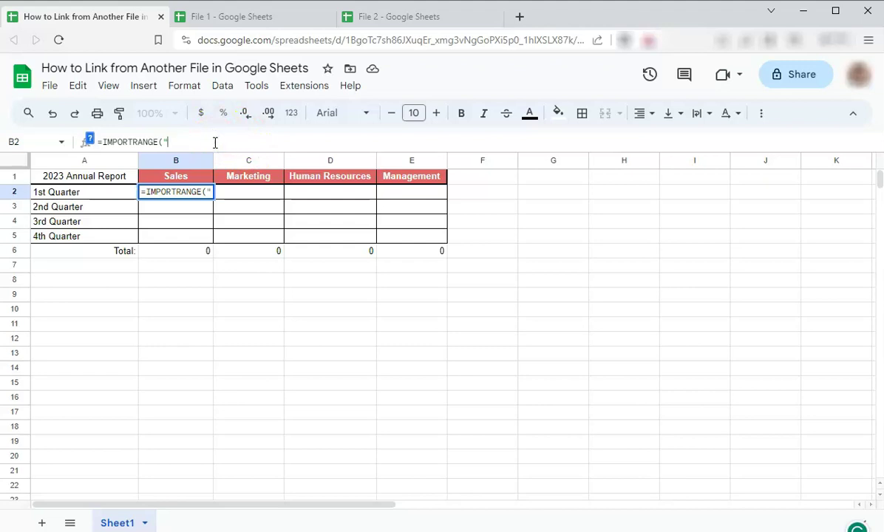
key("ctrl+v")
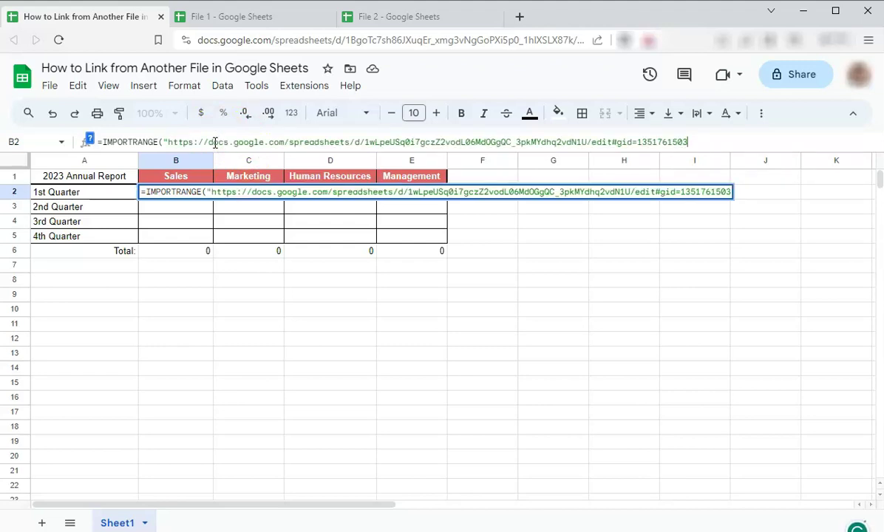
type("\",")
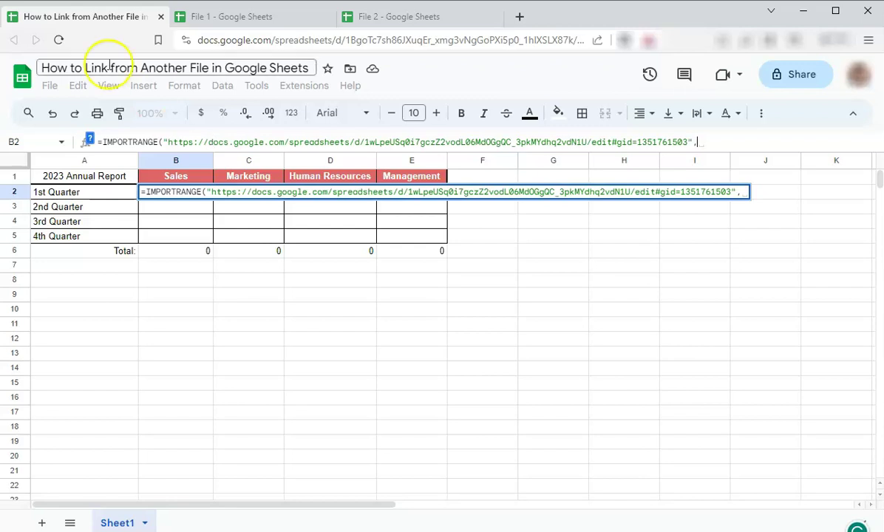
Step: Select May's Sales through Management figures, B3:E3, on File 1's 2nd Quarter sheet and return to the unfinished formula
left_click(244, 16)
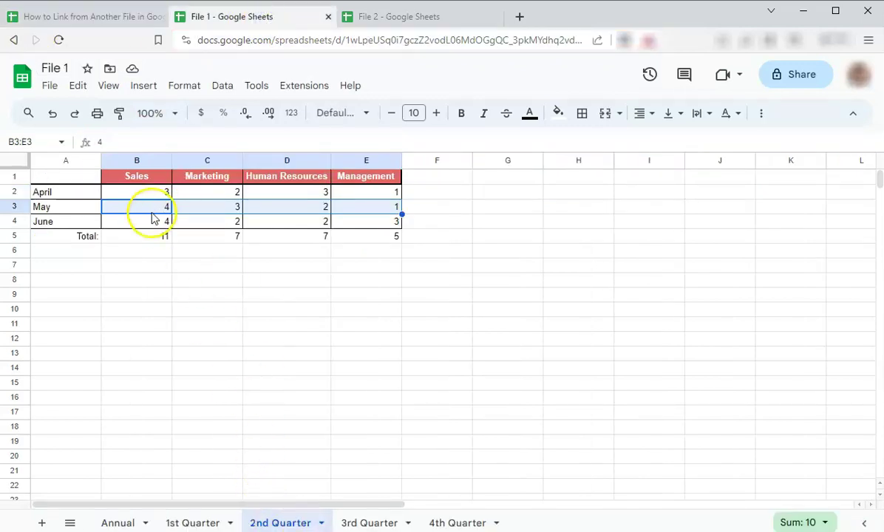
left_click_drag(152, 210, 340, 206)
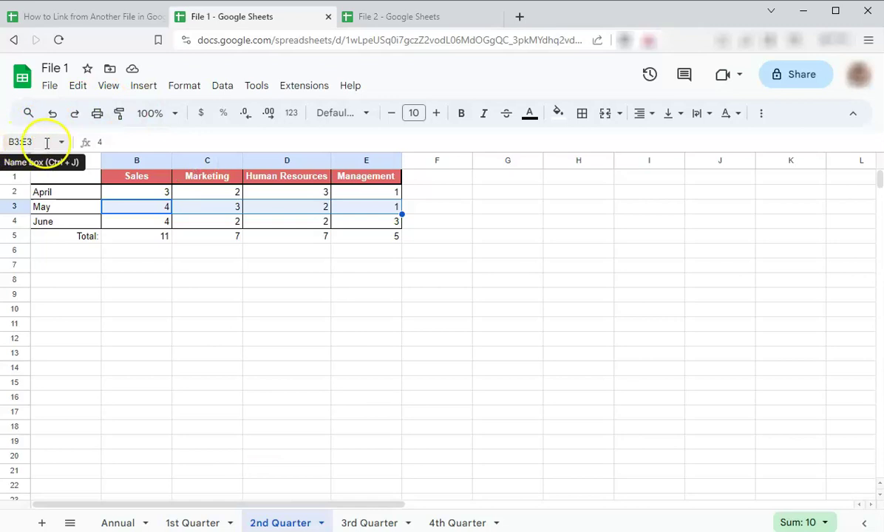
left_click(124, 23)
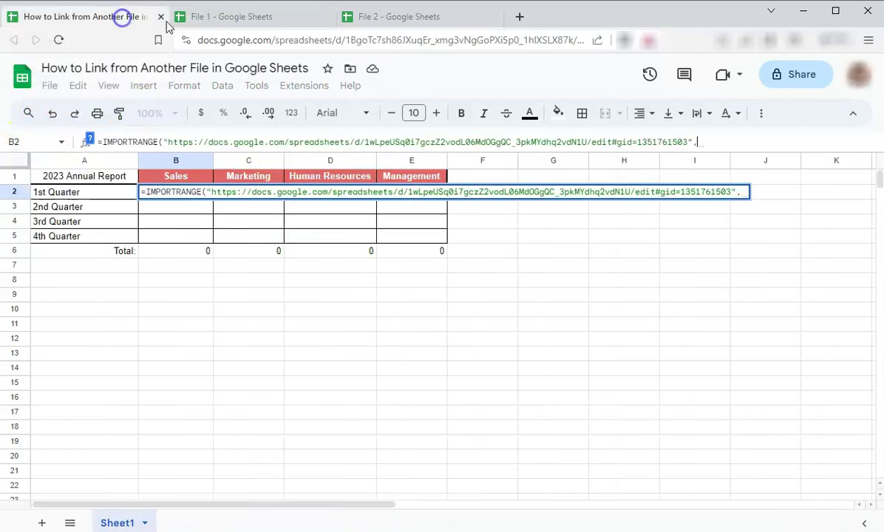
Step: Complete the B2 formula with the quoted range "2nd Quarter!B3:E3" and a closing parenthesis, and enter it
type("\"\"")
left_click(686, 138)
left_click(258, 22)
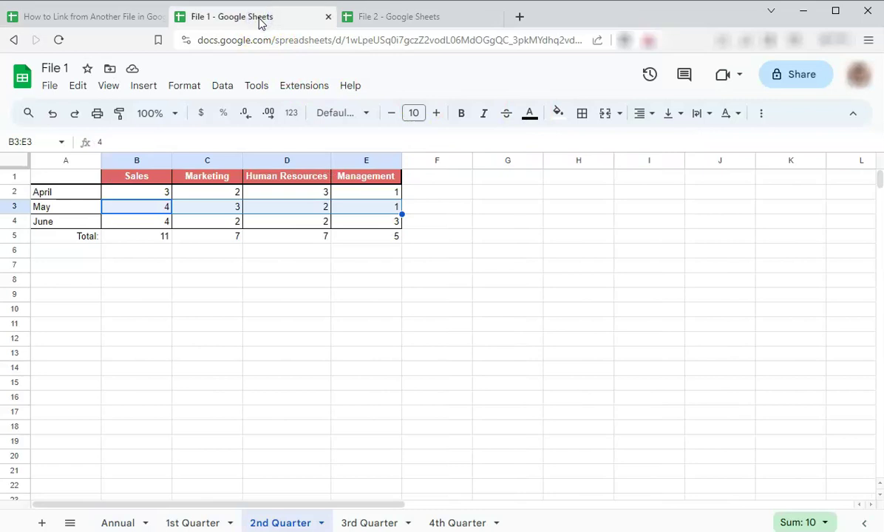
left_click(122, 20)
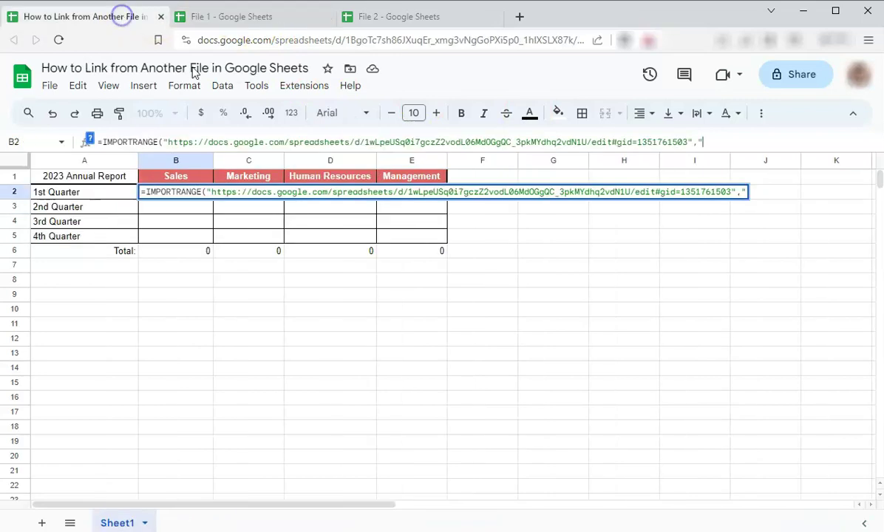
left_click(718, 142)
type("2nd Quarter")
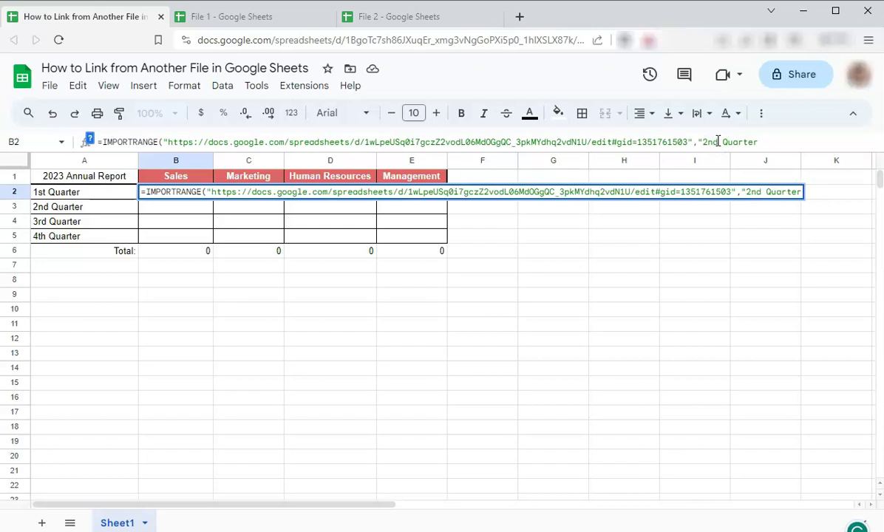
type("!B3:E3")
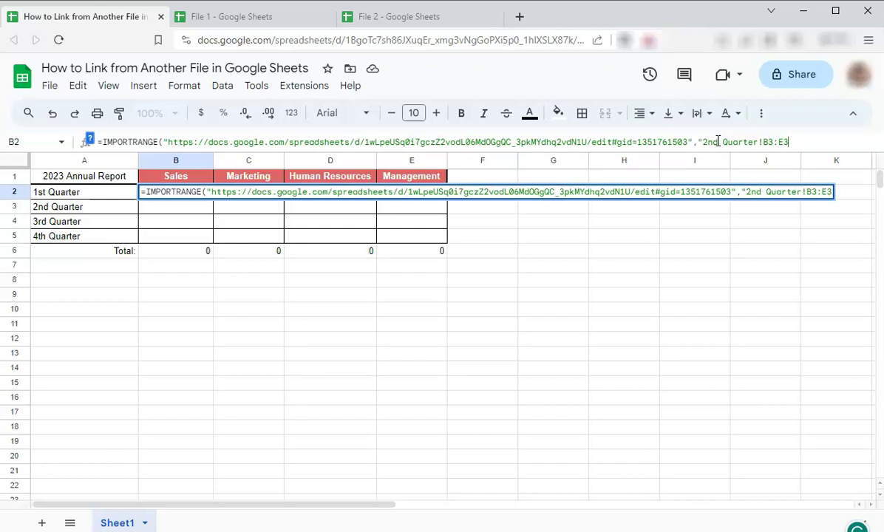
type("\")")
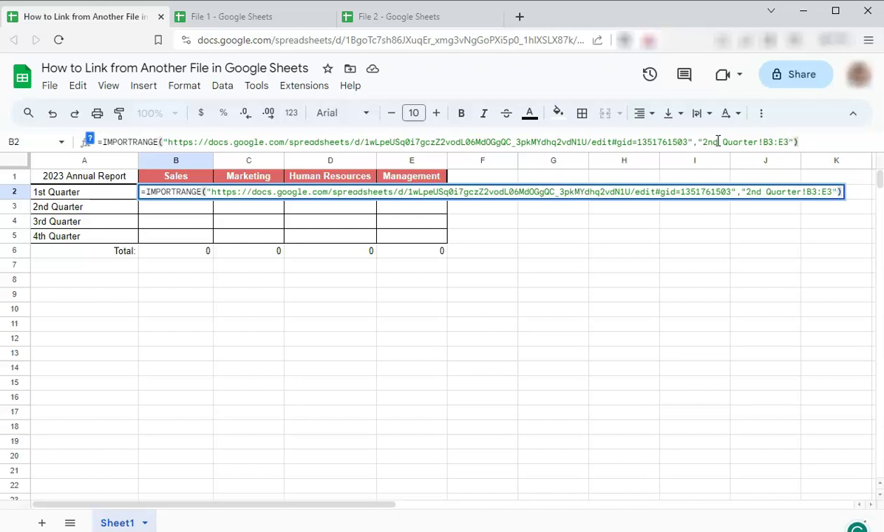
key("Return")
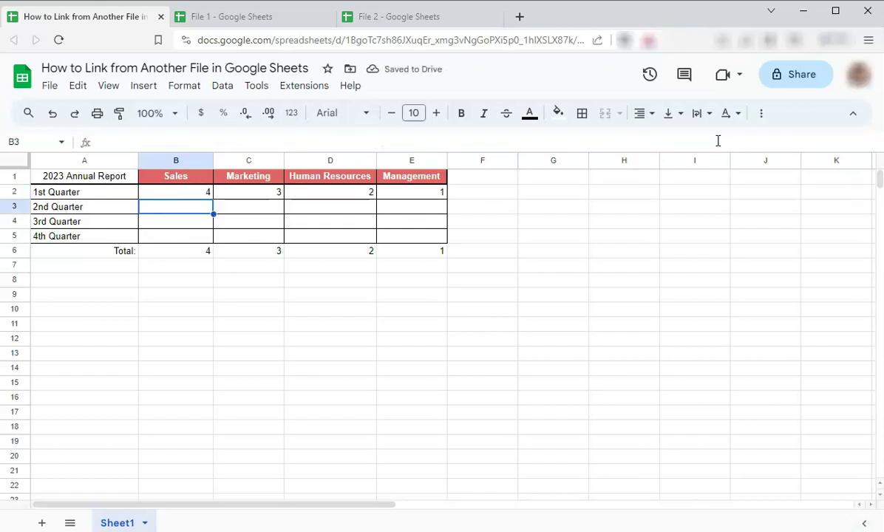
Step: Compare the imported 1st Quarter row with the May row on File 1's 2nd Quarter sheet
left_click(229, 17)
left_click(119, 18)
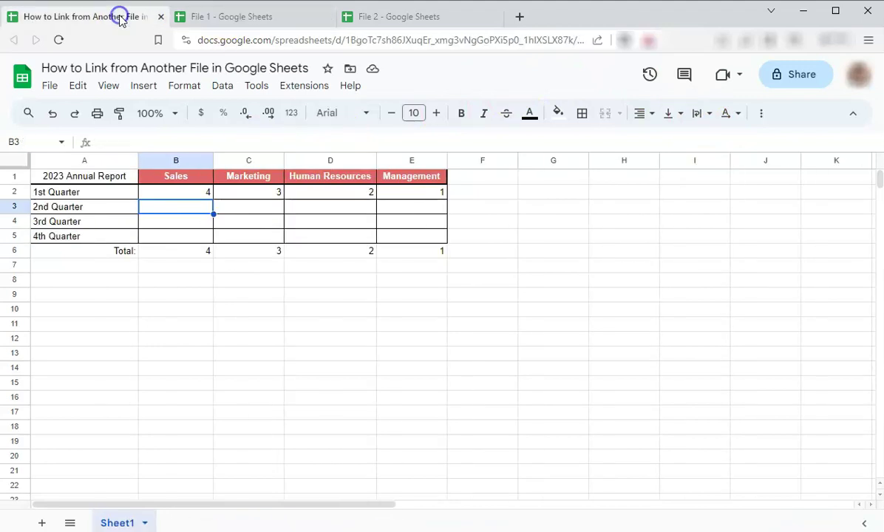
left_click(212, 14)
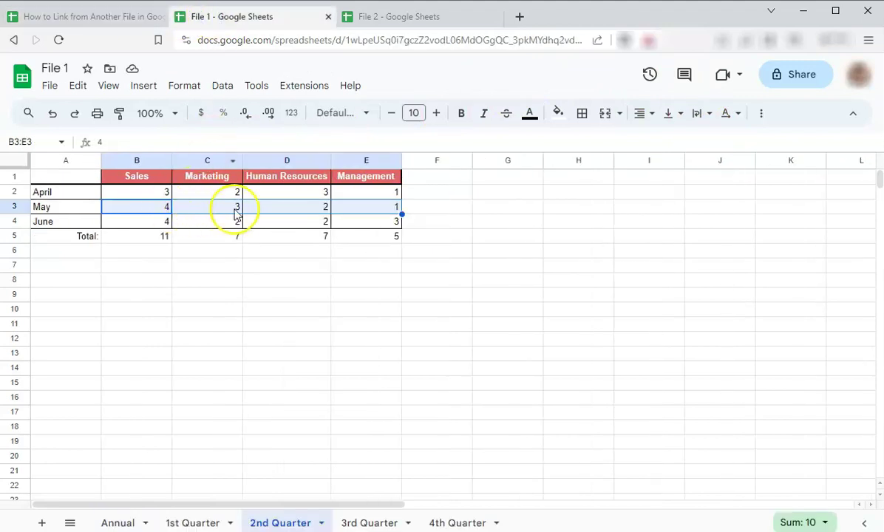
left_click(121, 14)
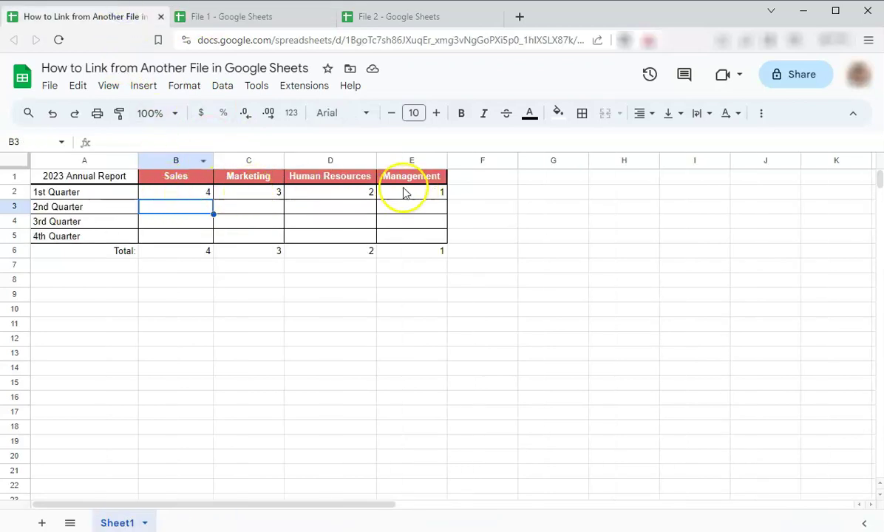
Step: Fill the IMPORTRANGE formula from B2 down into the 2nd Quarter Sales cell B3
left_click(196, 194)
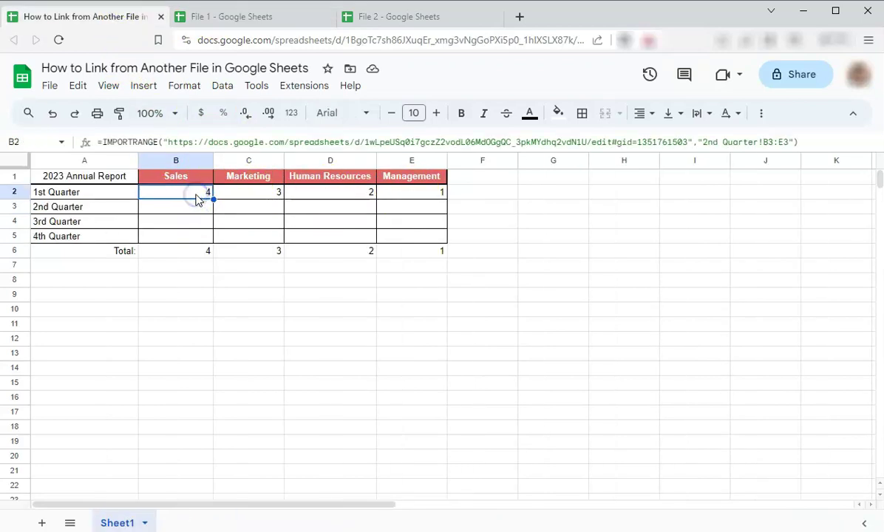
left_click_drag(212, 199, 213, 214)
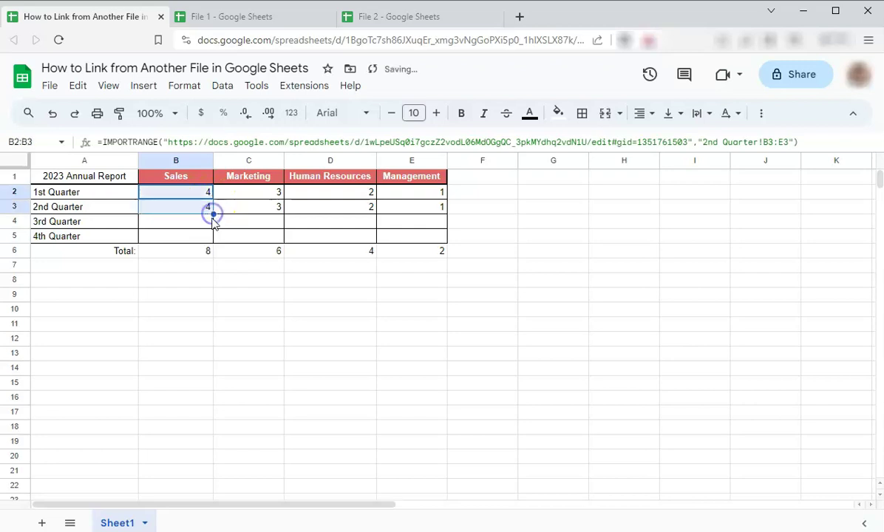
Step: Open B3's formula at its quoted range and select March's Sales through Management figures, B4:E4, on File 1's 1st Quarter sheet
left_click(196, 213)
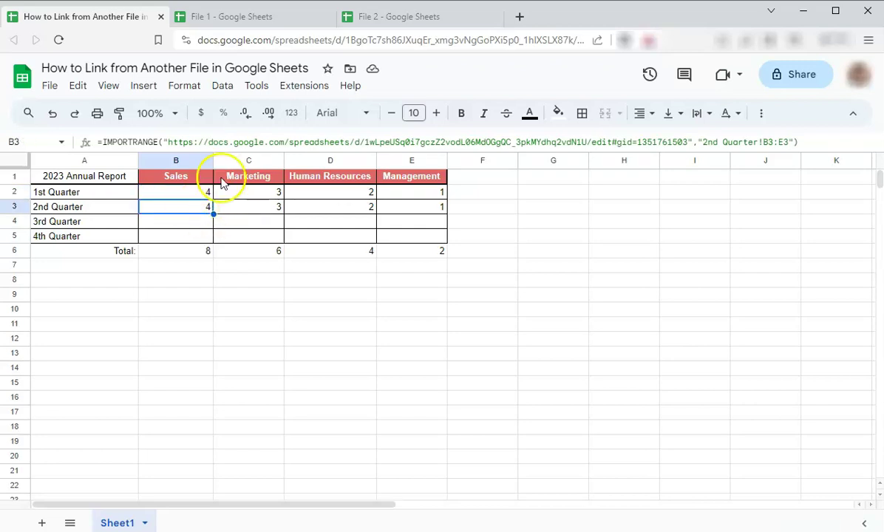
left_click(721, 142)
left_click_drag(721, 142, 788, 141)
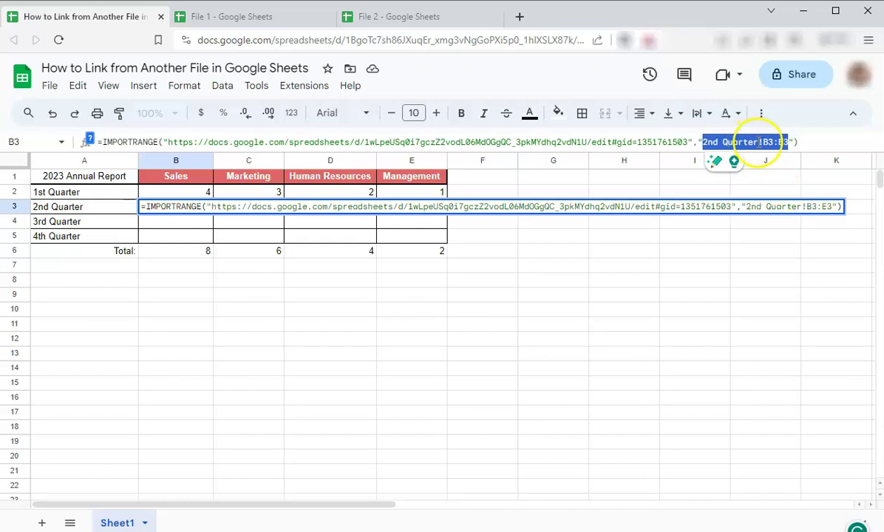
left_click(226, 17)
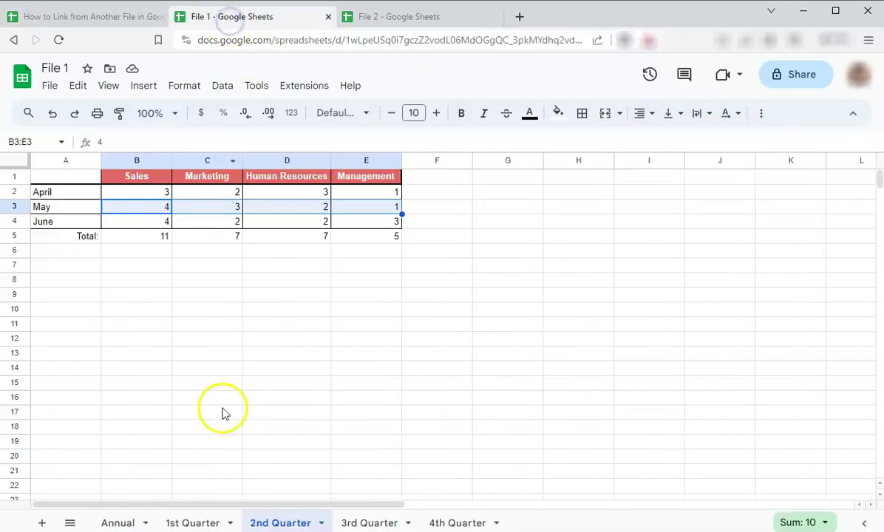
left_click(194, 522)
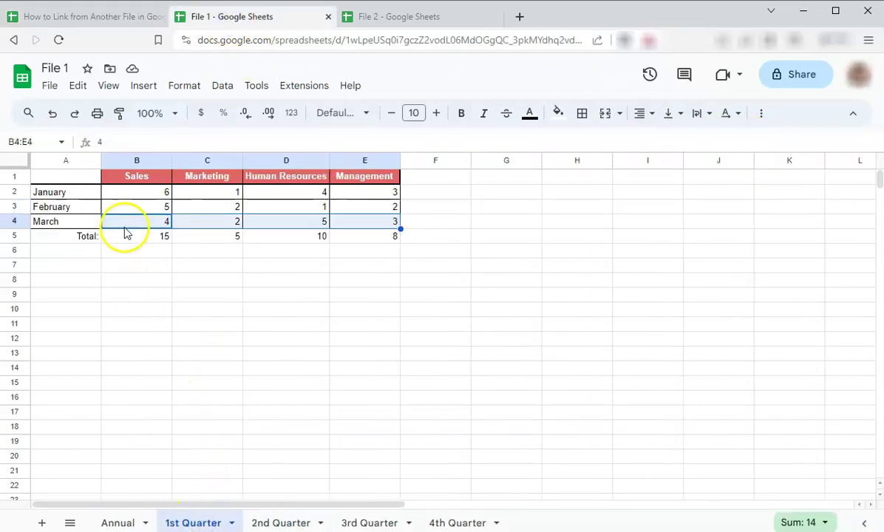
left_click_drag(132, 221, 365, 221)
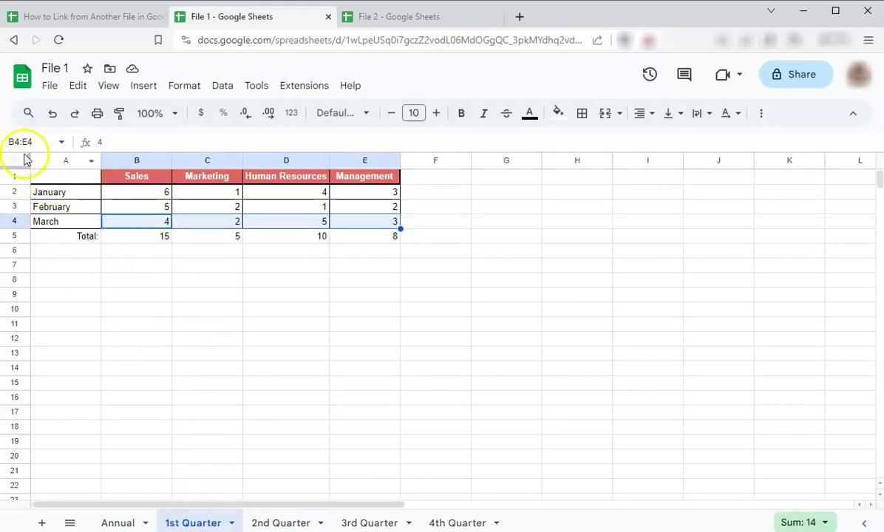
Step: Change B3's imported range to the 1st Quarter sheet's B4:E4, enter the formula, and check the row against File 1's March figures
left_click(73, 18)
left_click(720, 142)
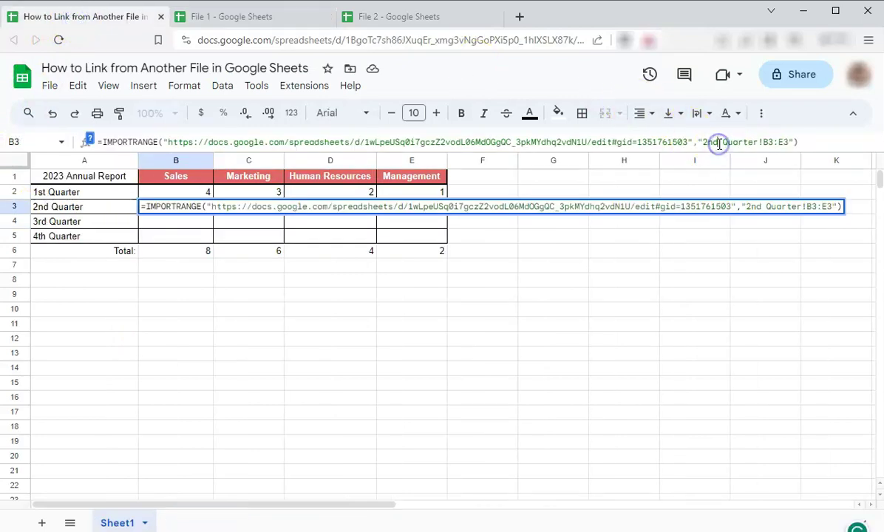
key("BackSpace")
key("BackSpace")
key("BackSpace")
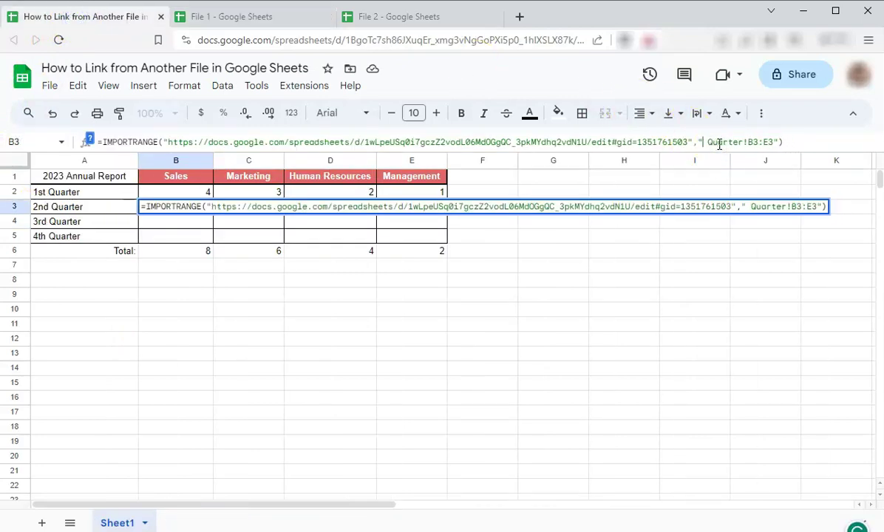
type("1st")
left_click(232, 18)
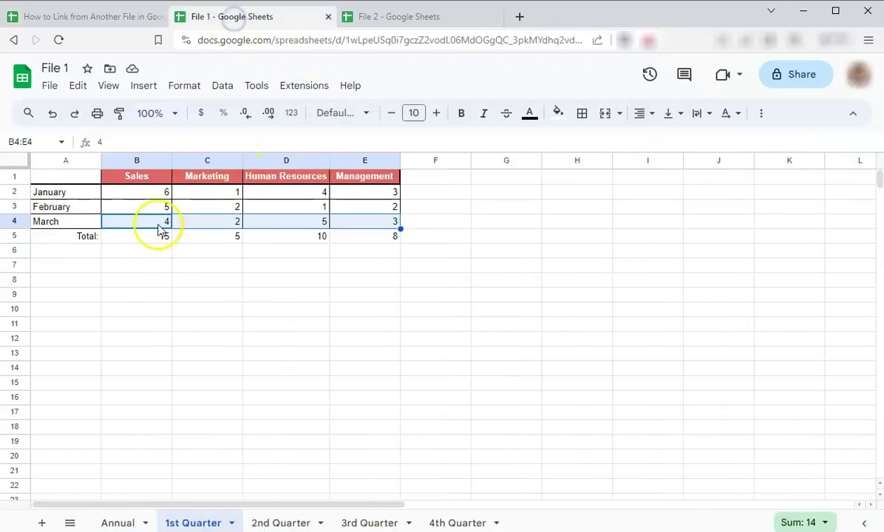
left_click(81, 16)
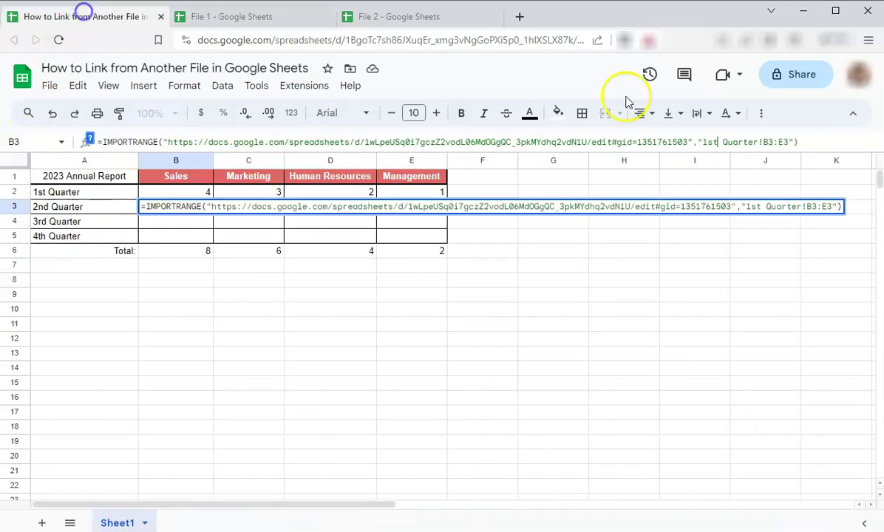
key("Return")
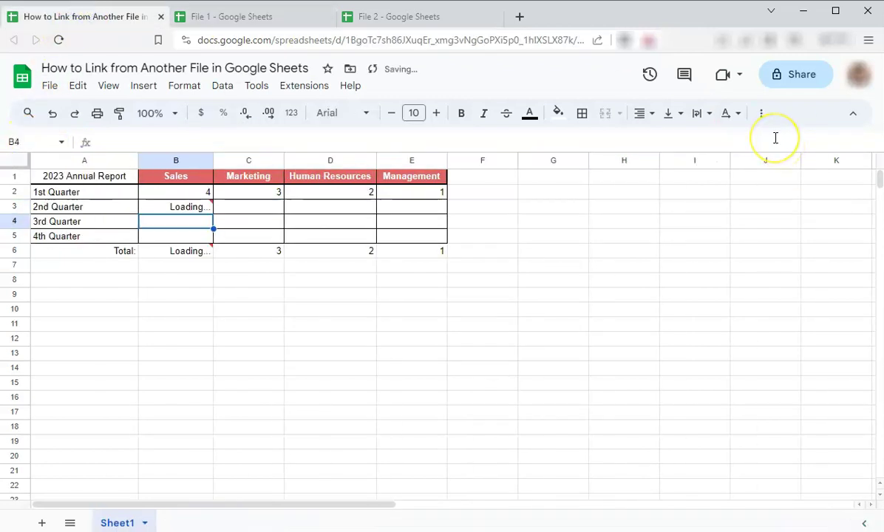
left_click(287, 15)
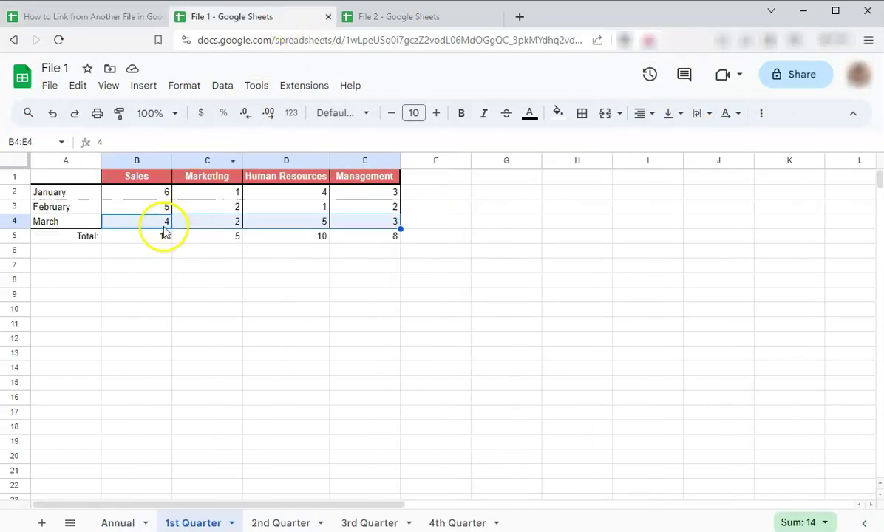
left_click(134, 13)
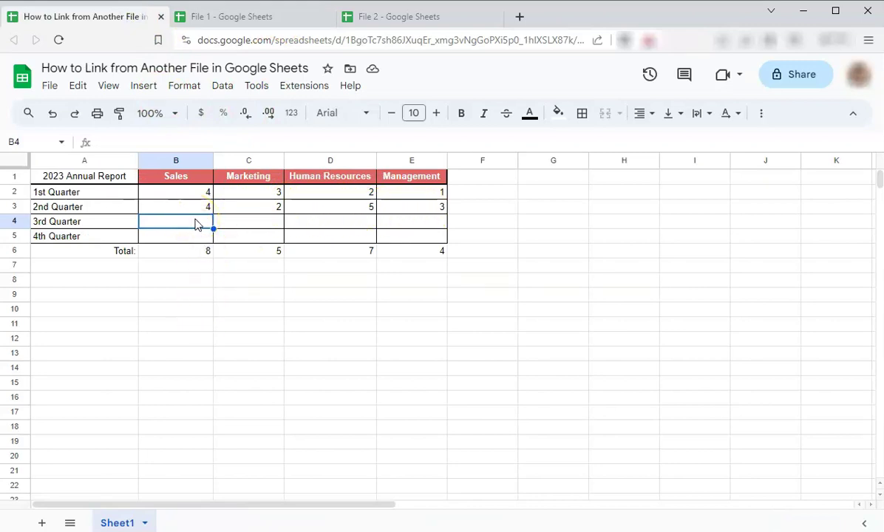
Step: Select October's Sales through Management figures, B2:E2, on File 2's Quarter 4 sheet and return to the annual report
left_click(384, 15)
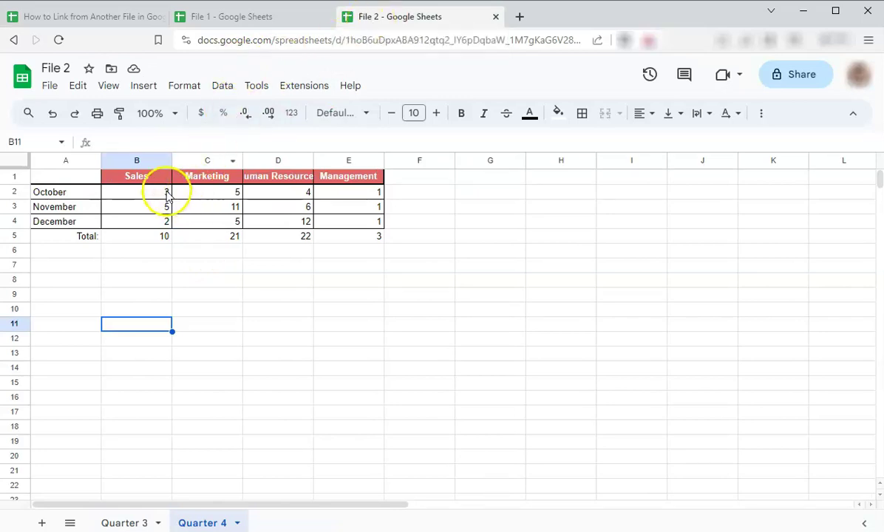
left_click_drag(158, 193, 334, 193)
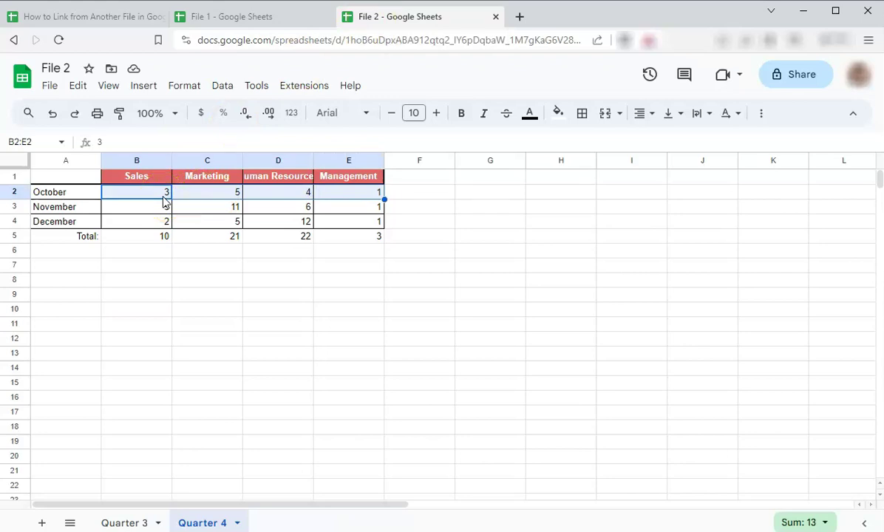
left_click(113, 19)
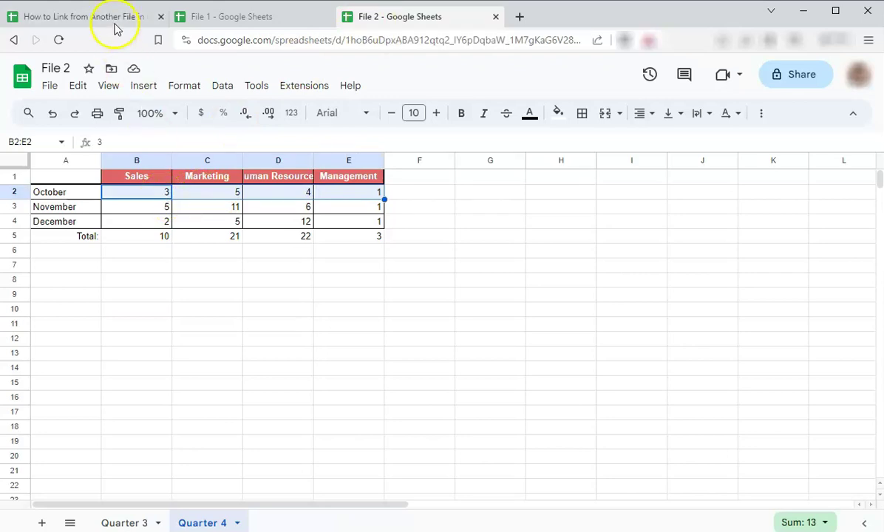
Step: Start an IMPORTRANGE formula with an opening quotation mark in the 3rd Quarter Sales cell B4
left_click(198, 229)
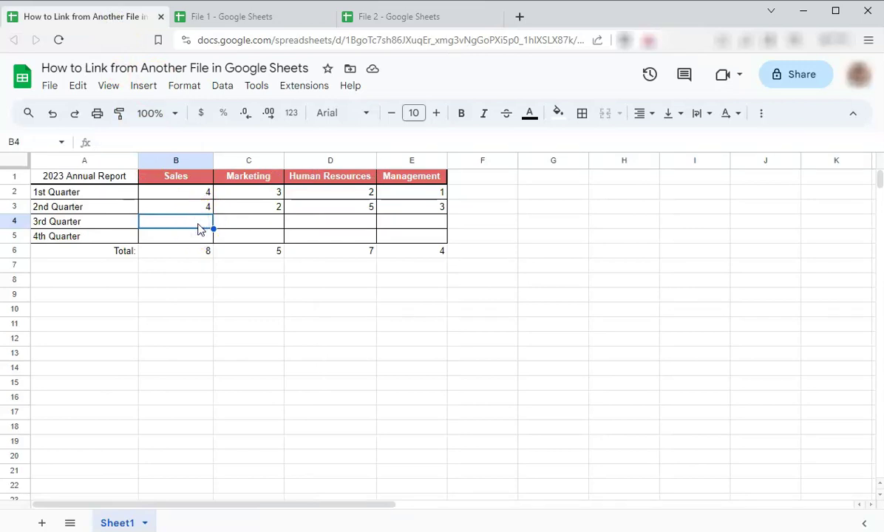
type("=impo")
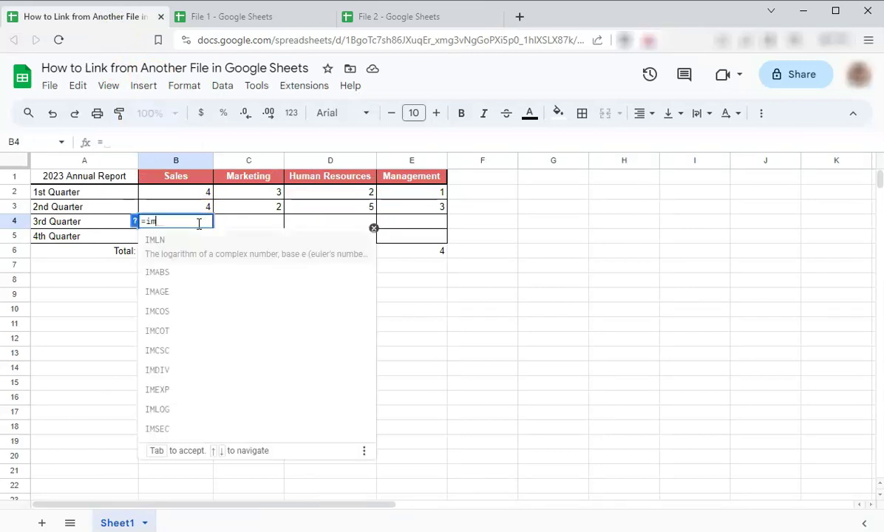
left_click(176, 352)
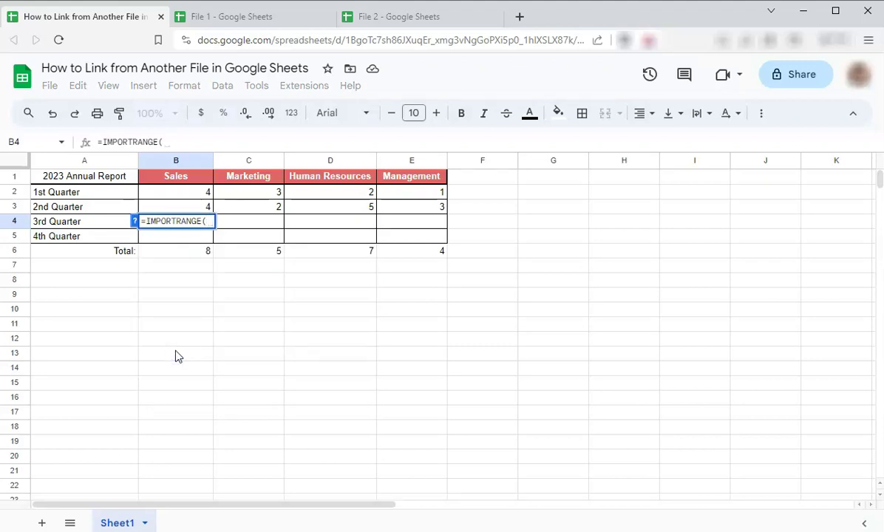
type("\"")
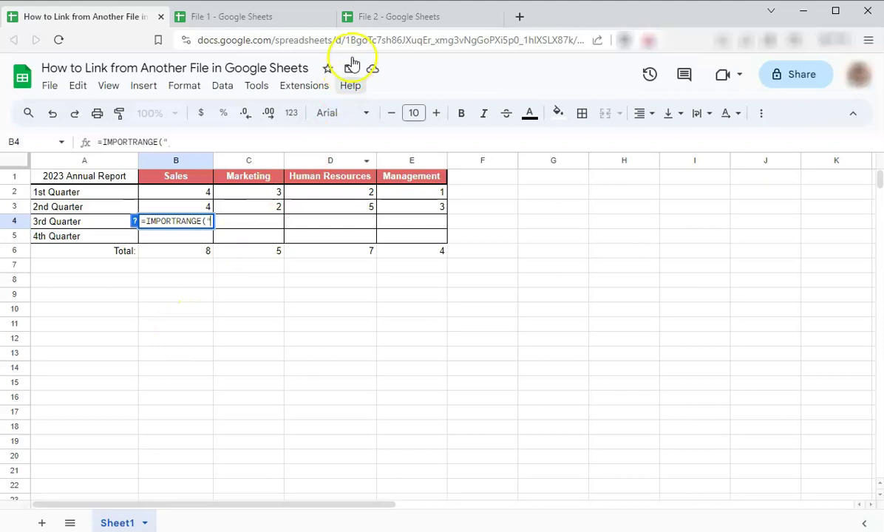
Step: Copy File 2's web address into the B4 formula and follow it with a closing quotation mark and a comma
left_click(375, 17)
left_click(333, 39)
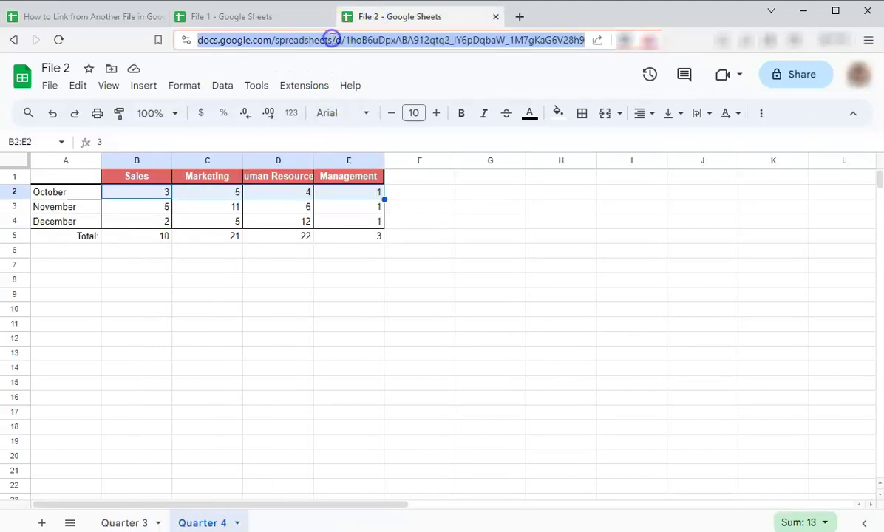
right_click(335, 35)
left_click(375, 103)
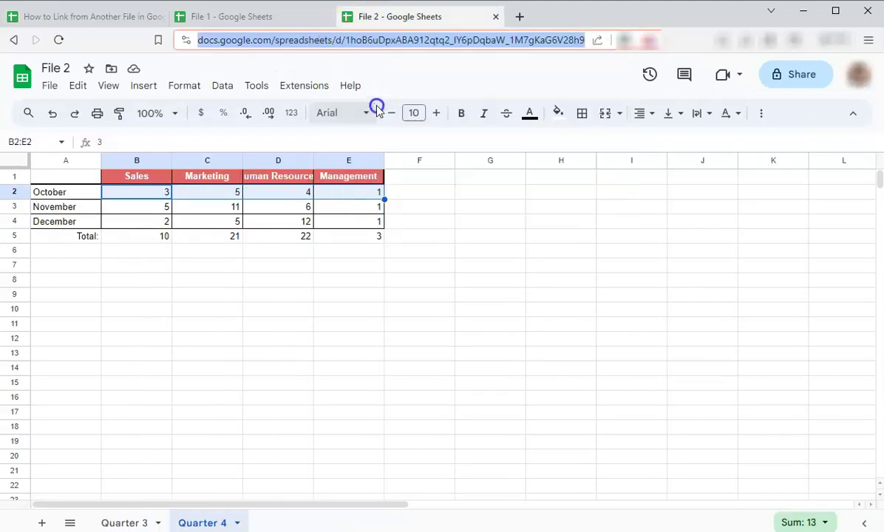
left_click(129, 17)
right_click(185, 143)
left_click(219, 239)
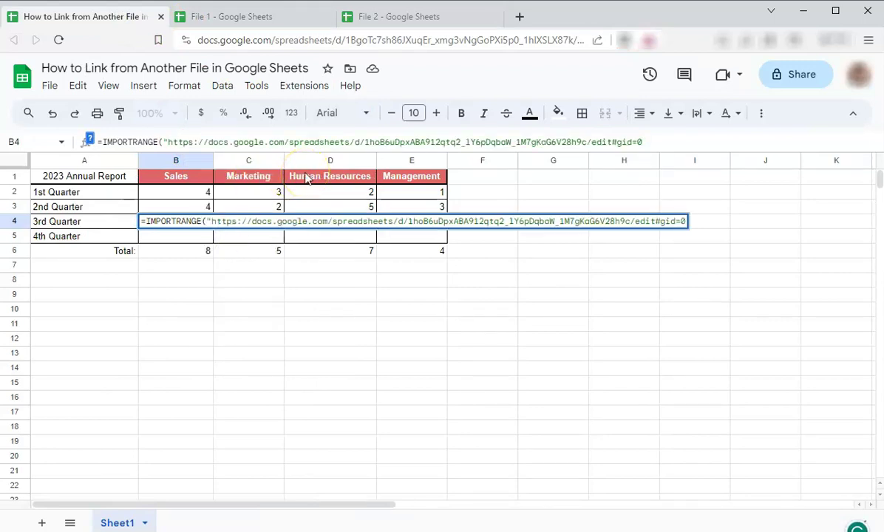
type("\",")
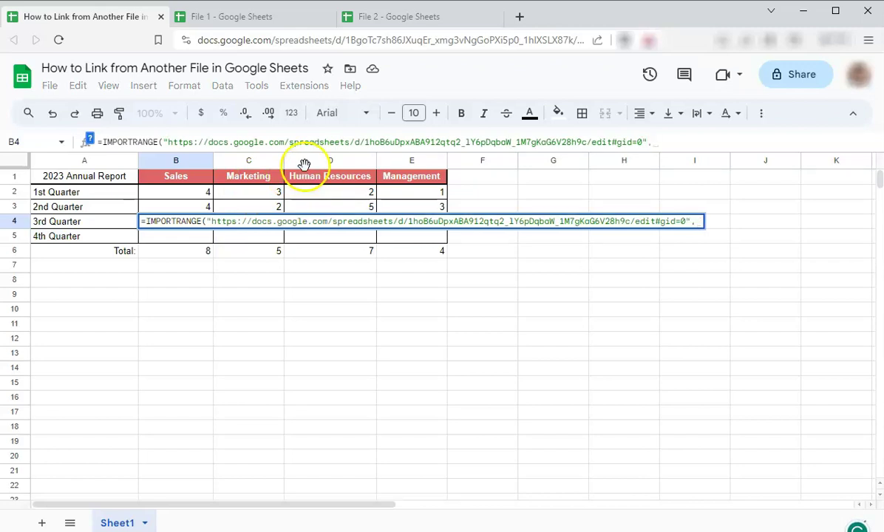
Step: Complete the B4 formula with the quoted range "Quarter 4!B2:E2", enter it, and allow access to the source spreadsheet
left_click(375, 18)
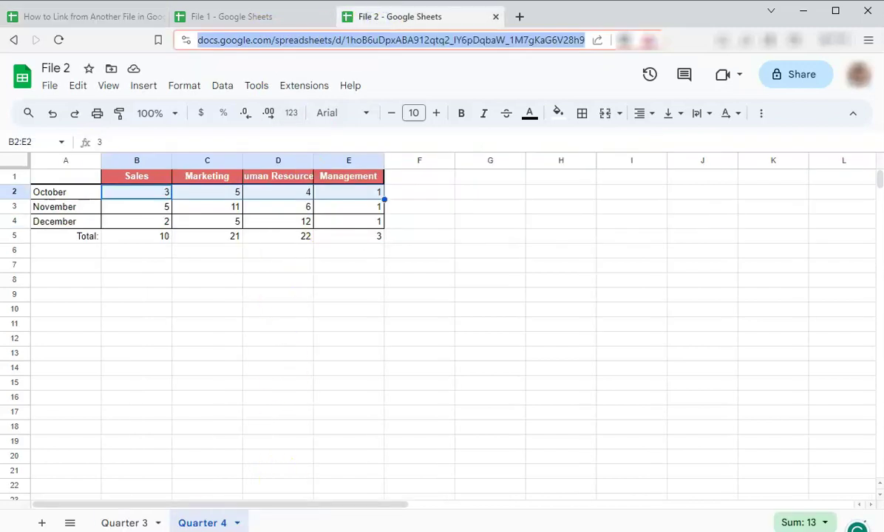
left_click(80, 16)
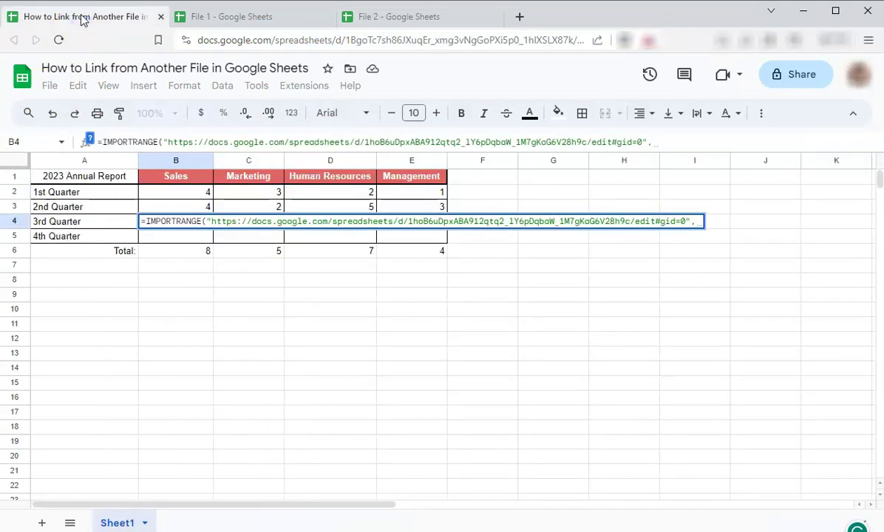
type("\"")
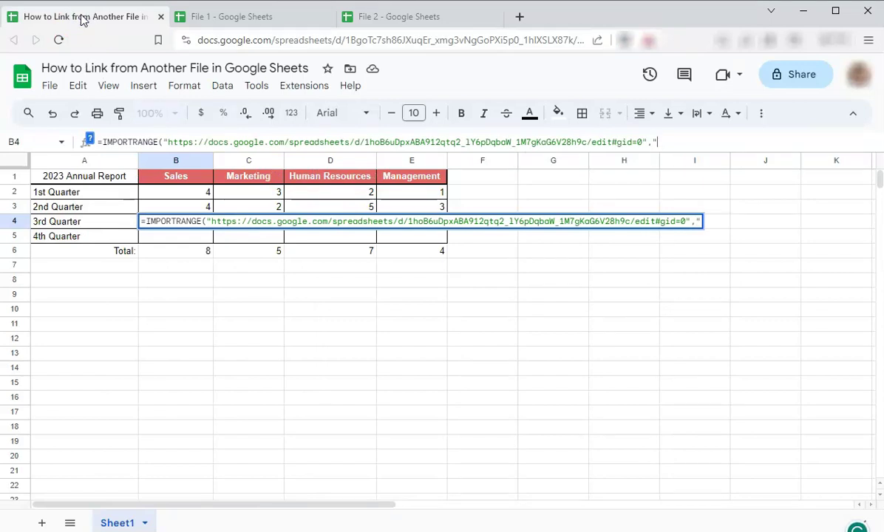
type("Quarter 4")
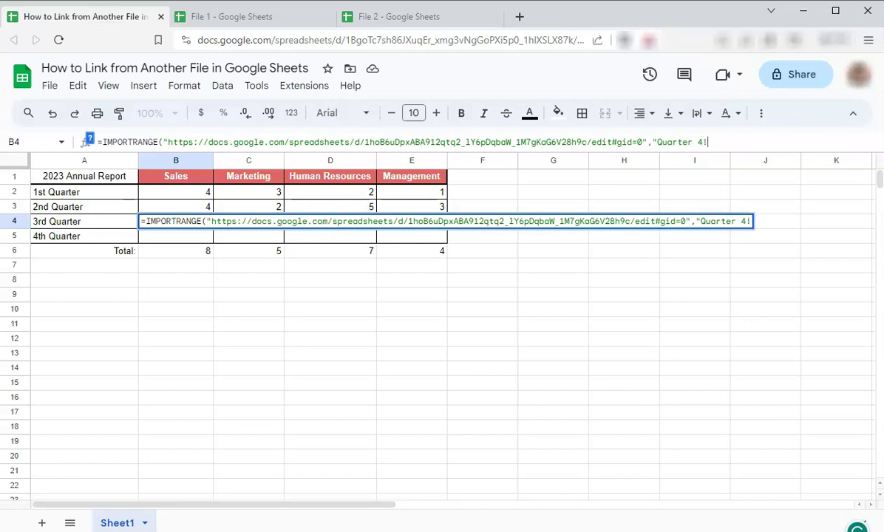
left_click(87, 18)
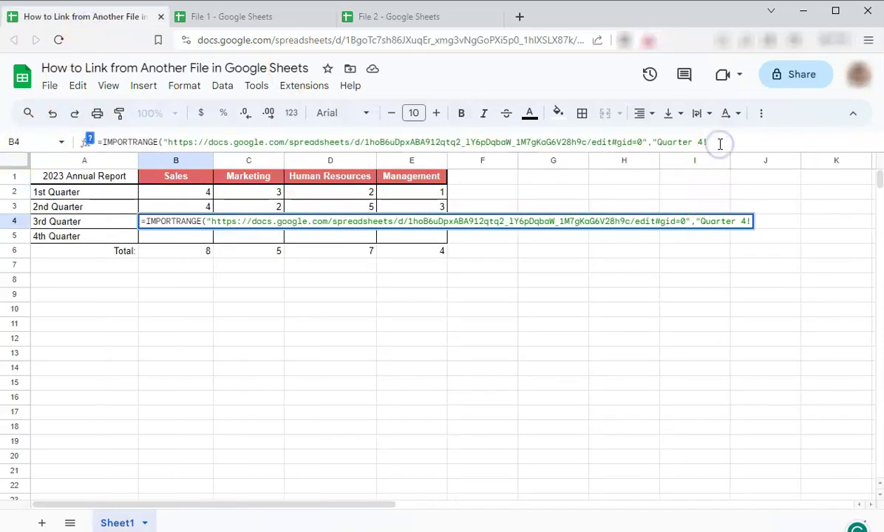
type("B2")
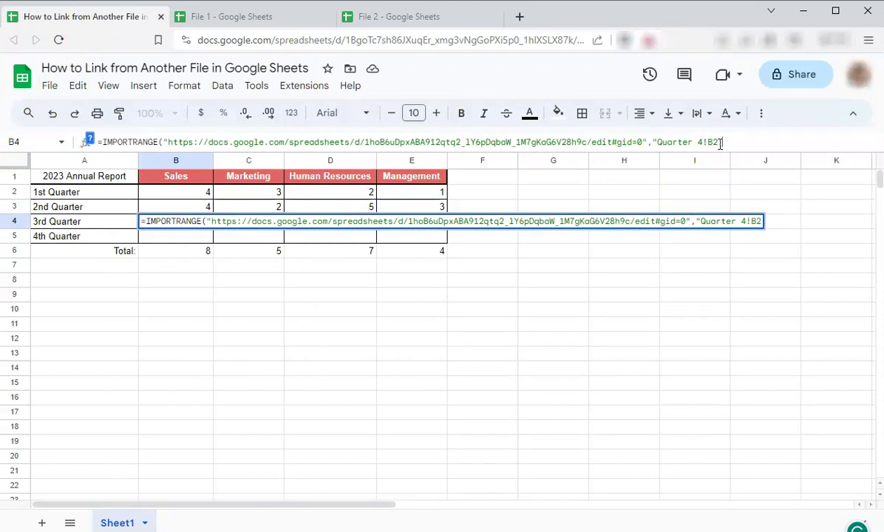
type(":E2")
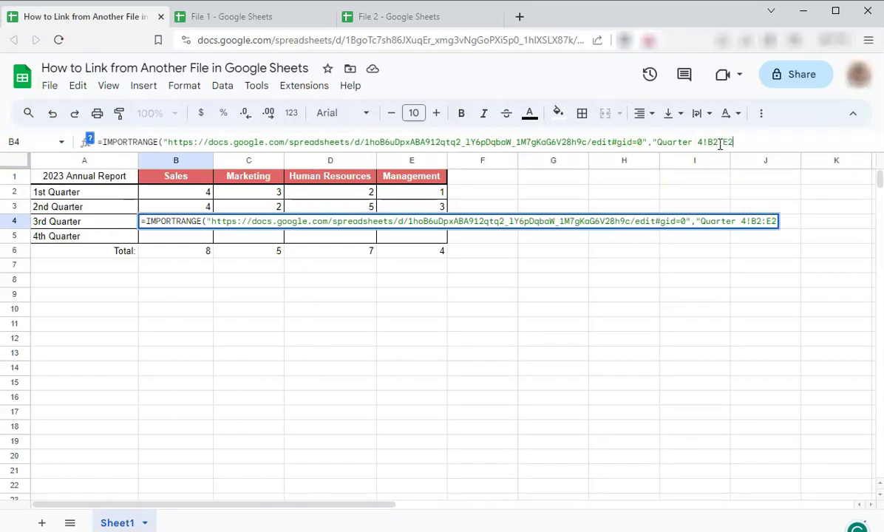
type("\"")
key("Return")
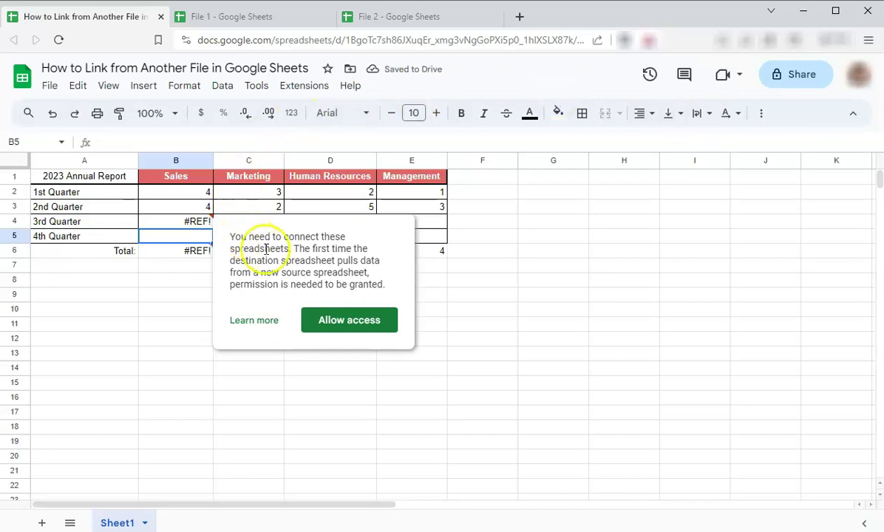
left_click(348, 321)
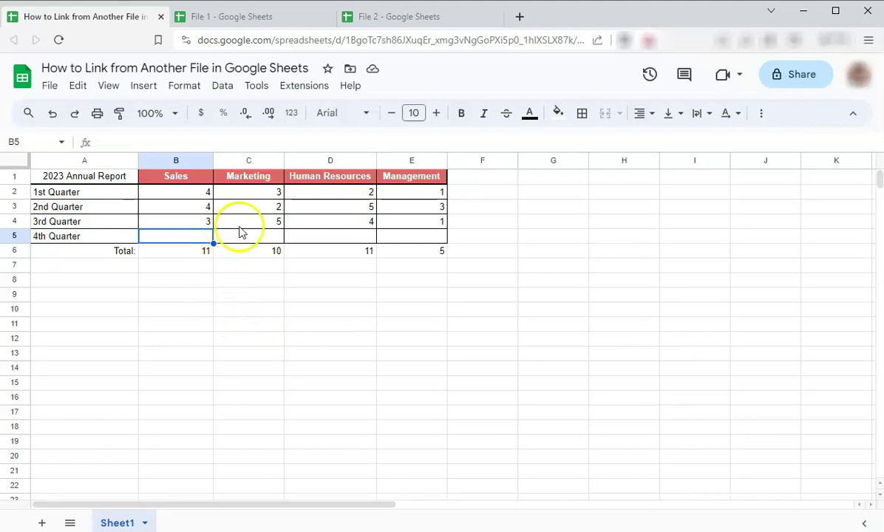
Step: Fill the IMPORTRANGE formula from B4 down into the 4th Quarter Sales cell B5
left_click(204, 222)
left_click_drag(213, 228, 214, 241)
Step: With B5's formula open for editing, select December's figures, B4:E4, on File 2's Quarter 4 sheet and return to the formula
double_click(197, 237)
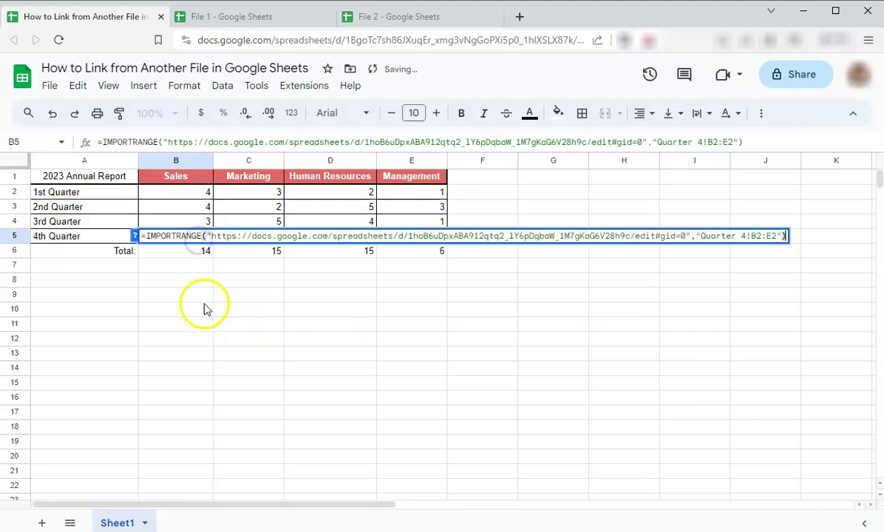
left_click(375, 17)
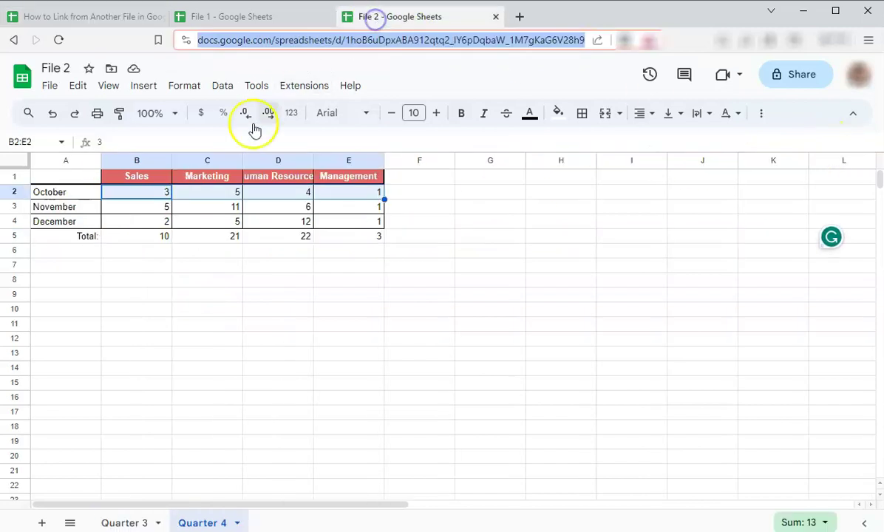
left_click_drag(167, 222, 338, 222)
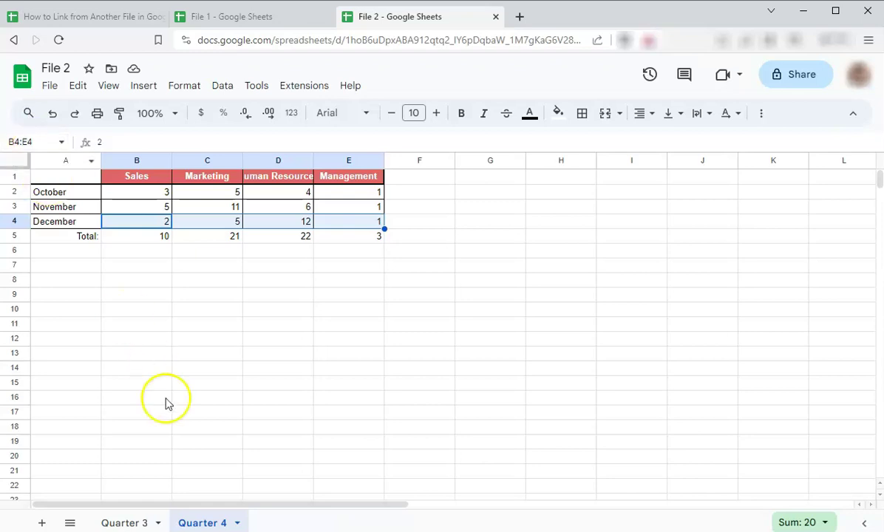
left_click(118, 16)
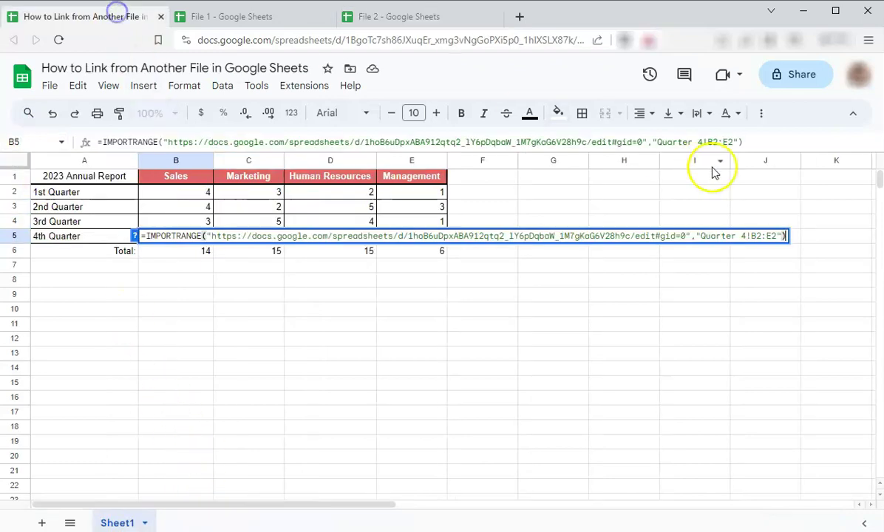
Step: Change the range in B5's formula to "Quarter 4!B4:E4", enter it, and deselect the table
left_click(711, 143)
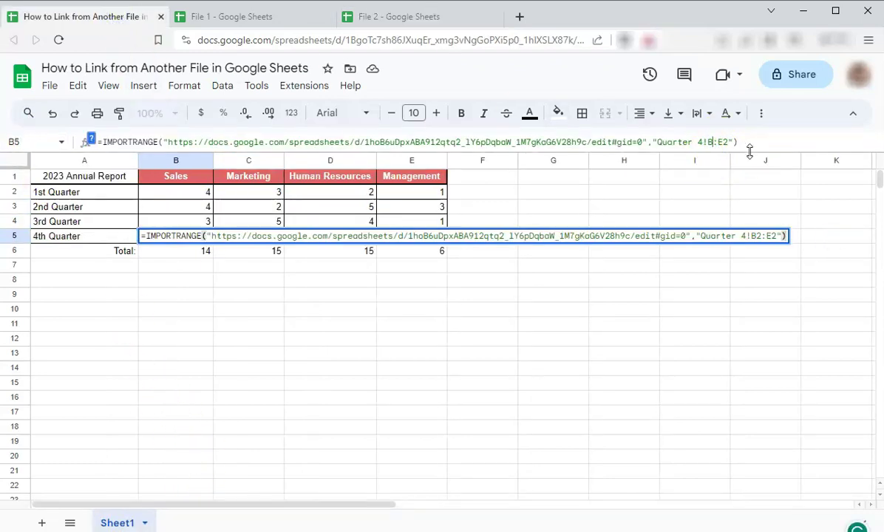
key("Delete")
type("4")
key("Right")
key("Right")
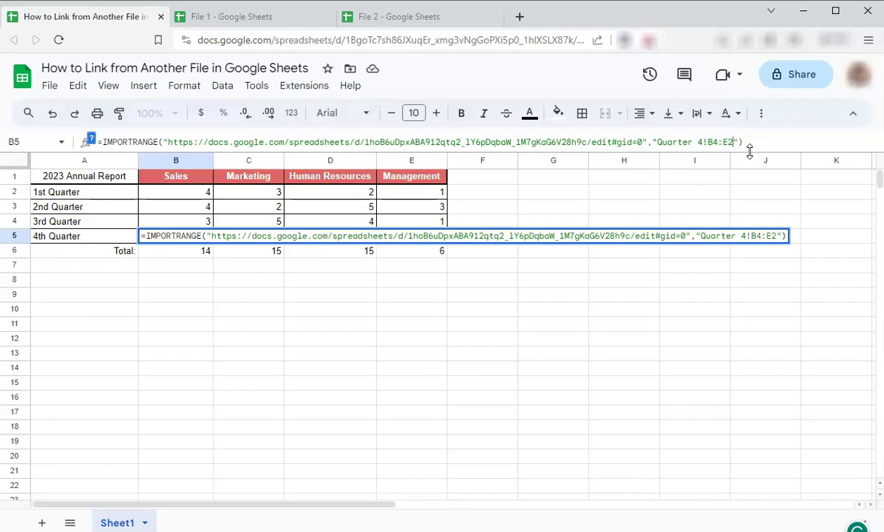
key("Delete")
type("4")
key("Return")
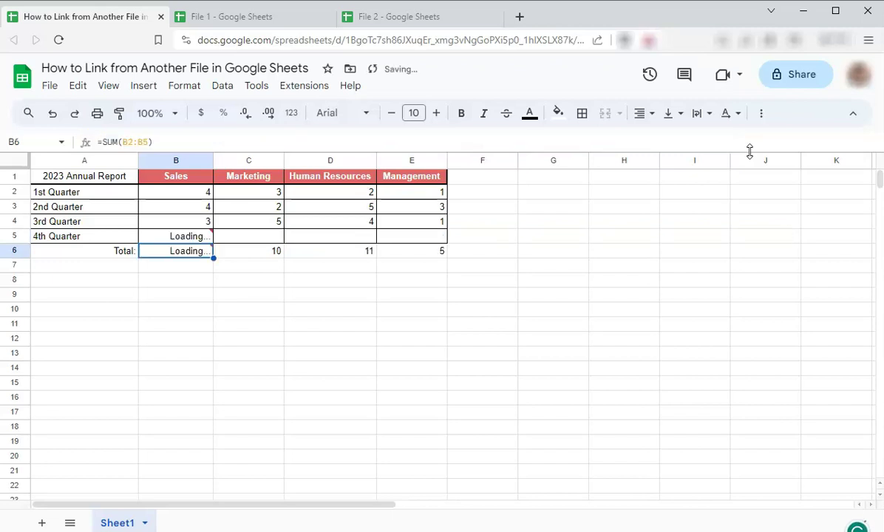
left_click(392, 311)
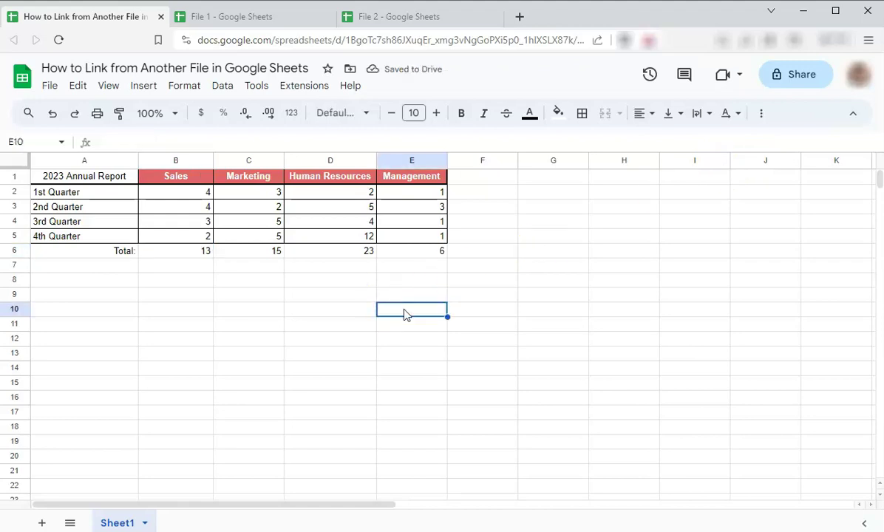